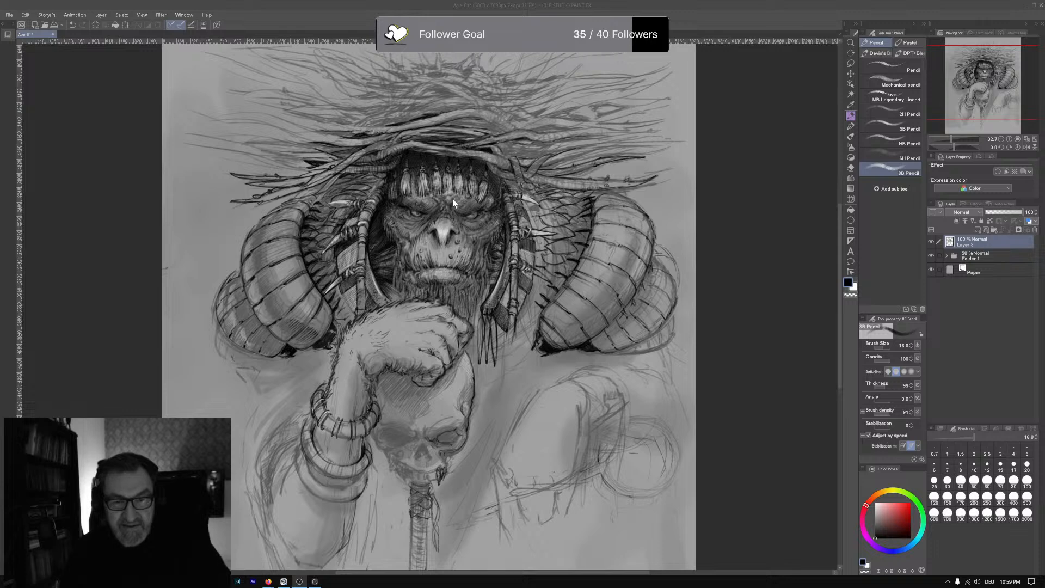
left_click(473, 215)
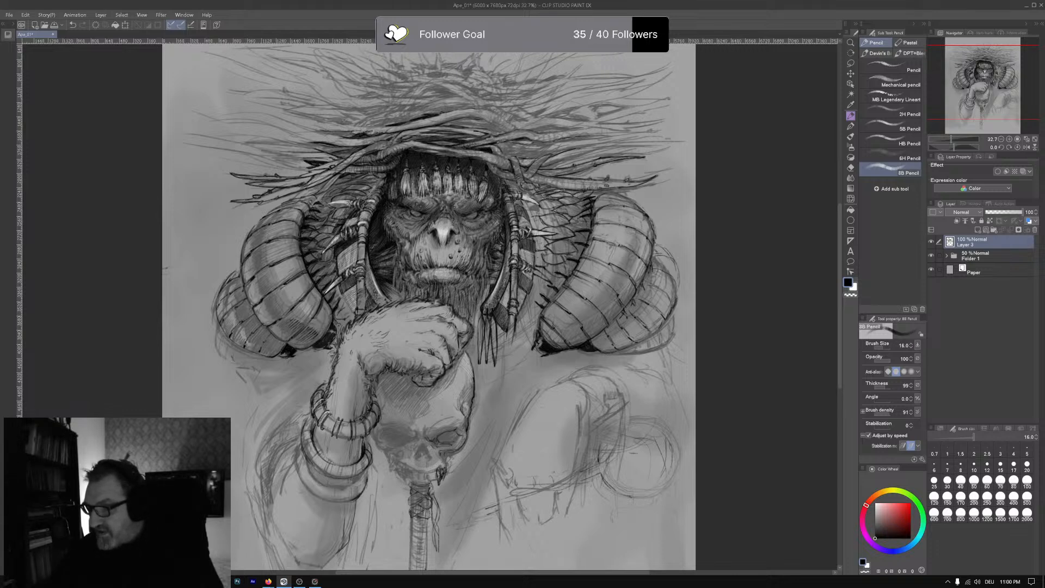
key("alt+Tab")
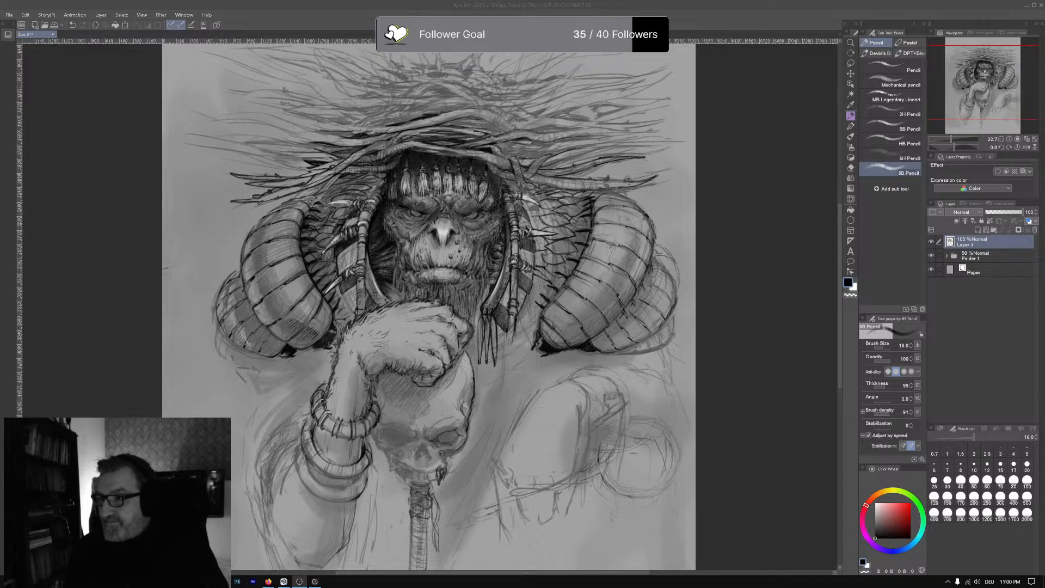
left_click(455, 273)
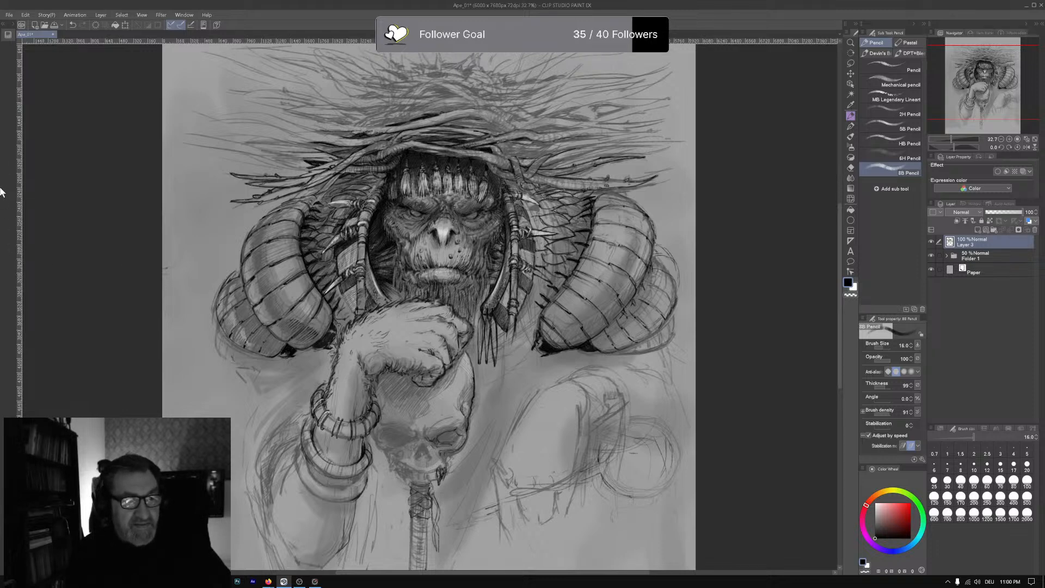
left_click_drag(938, 55, 940, 53)
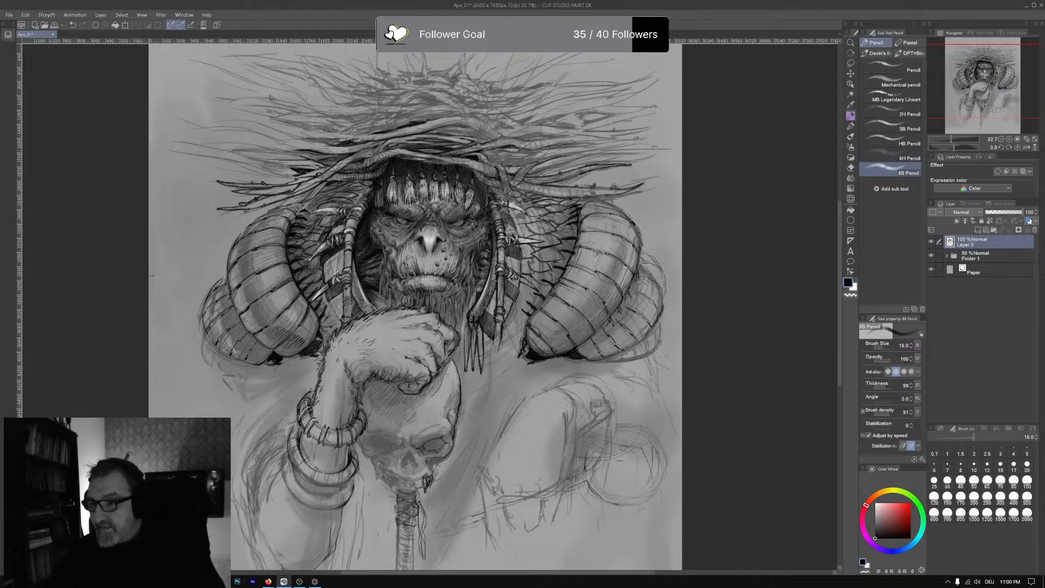
key("alt+Tab")
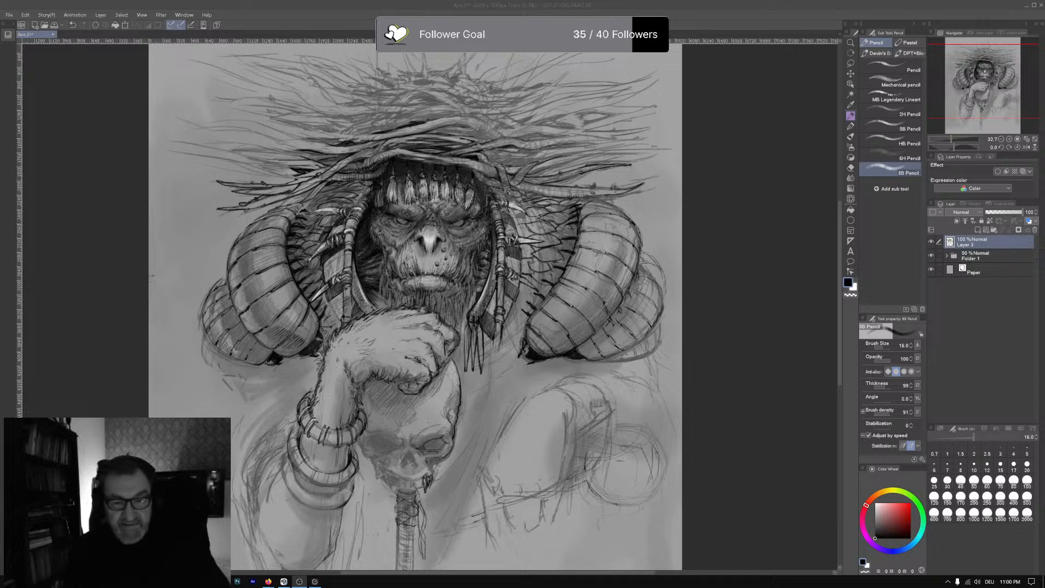
left_click(466, 309)
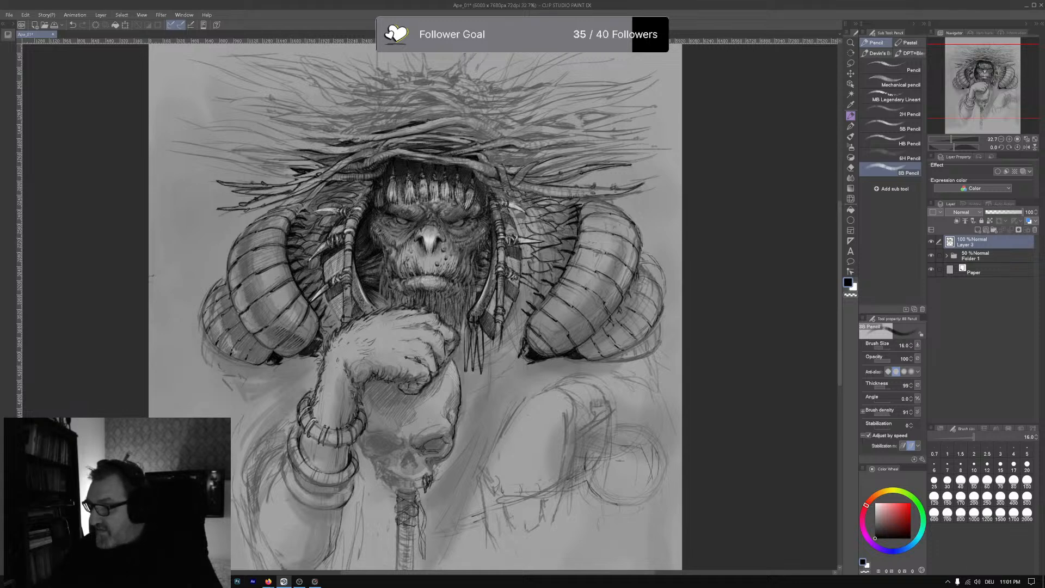
key("alt+Tab")
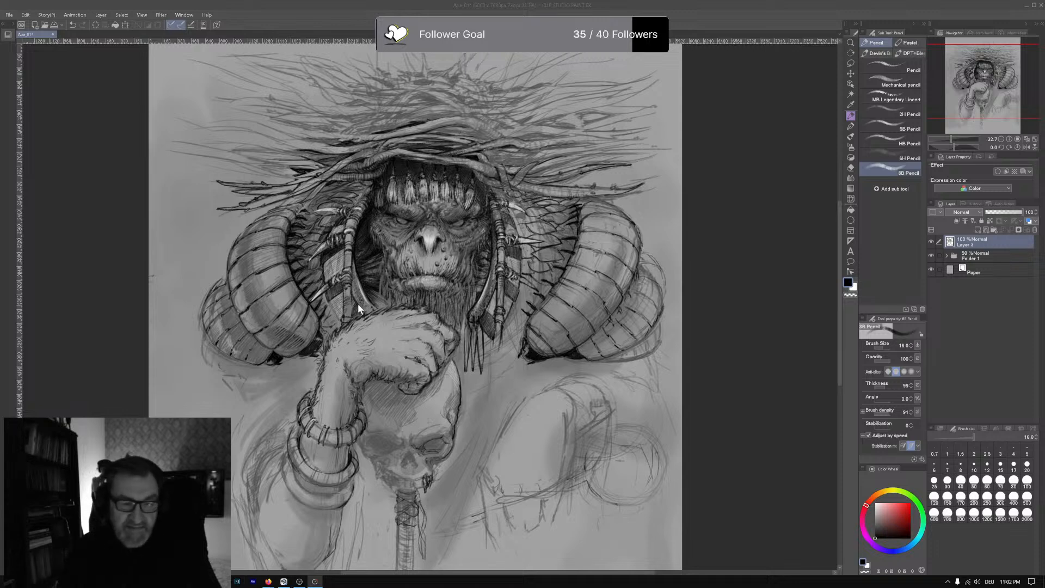
key("alt+Tab")
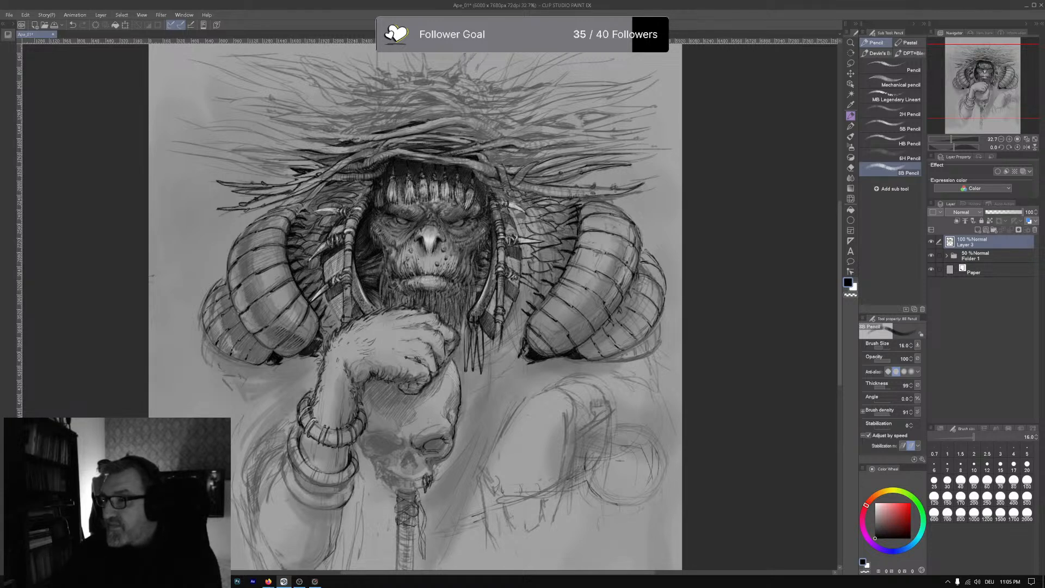
key("alt+Tab")
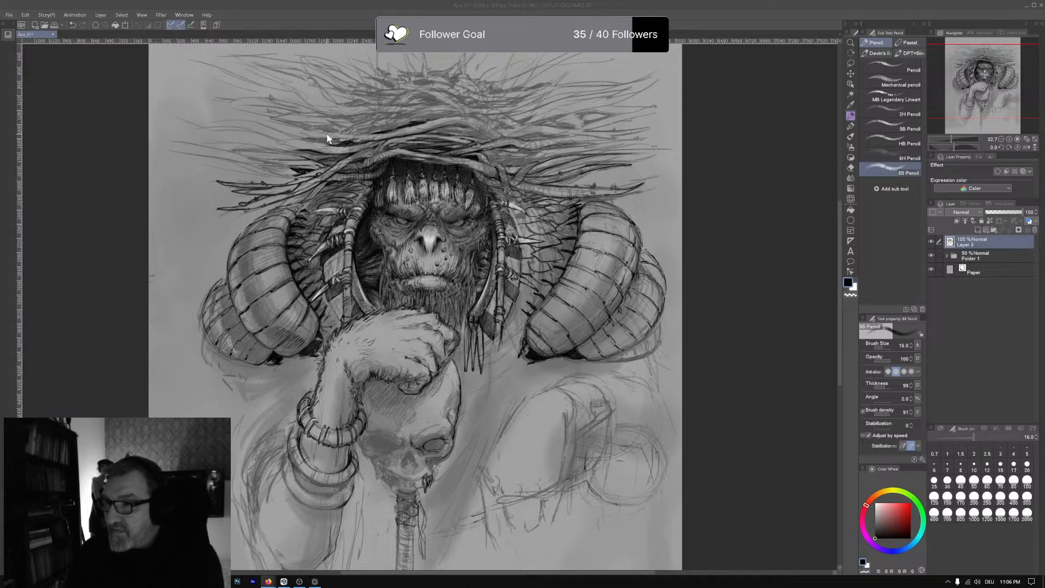
left_click(295, 240)
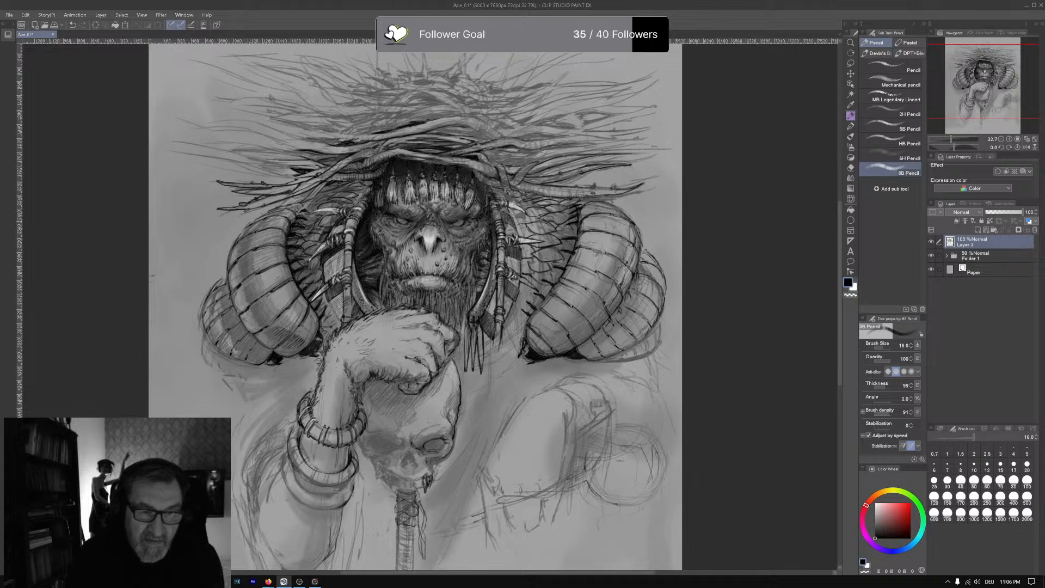
- Add dark pencil strokes along the left horn's outer edge and between the headdress twigs above the face and toward their right side
left_click_drag(249, 224, 268, 210)
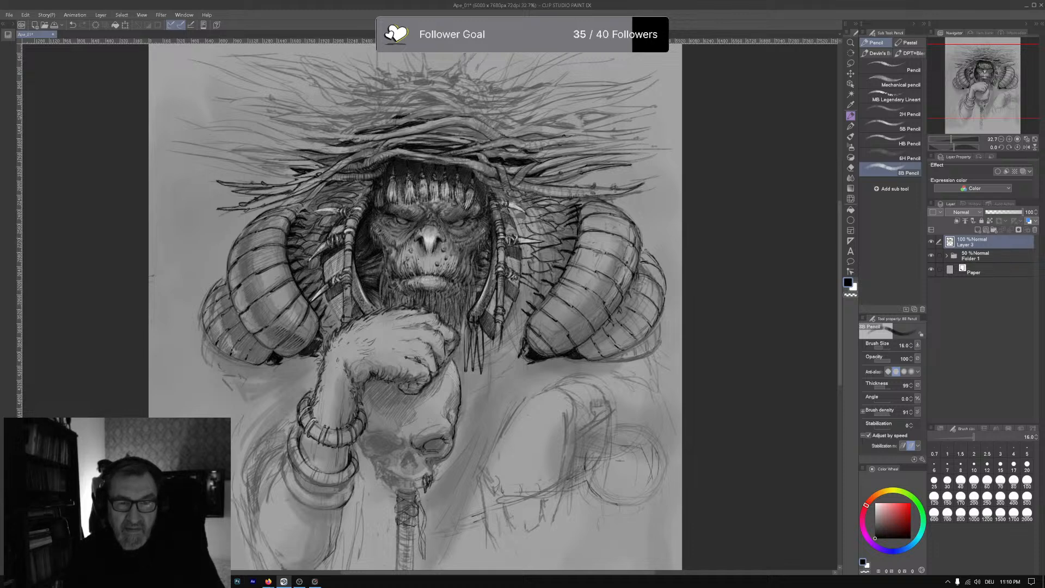
left_click_drag(409, 116, 429, 107)
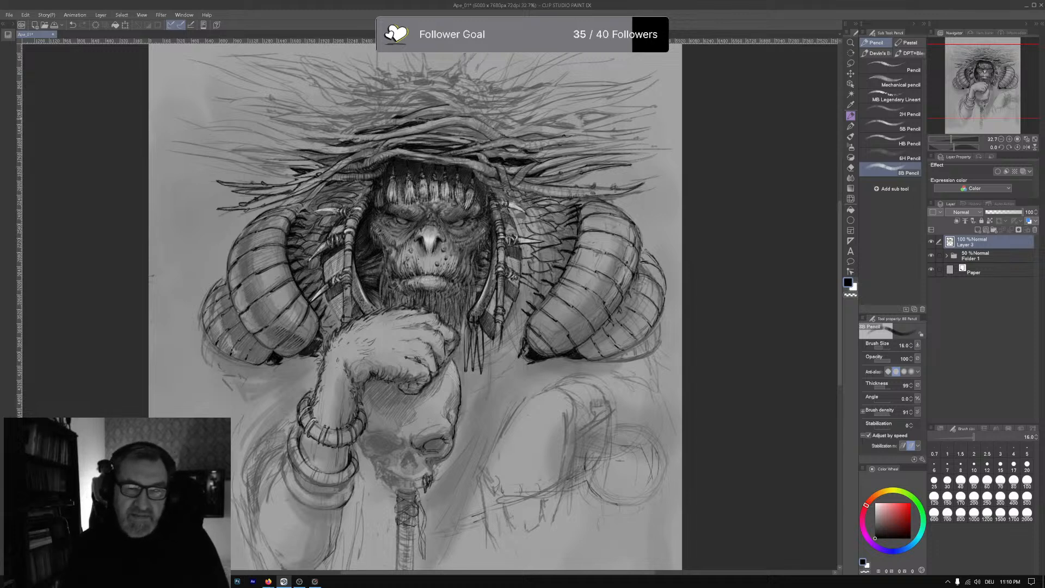
left_click_drag(420, 116, 452, 113)
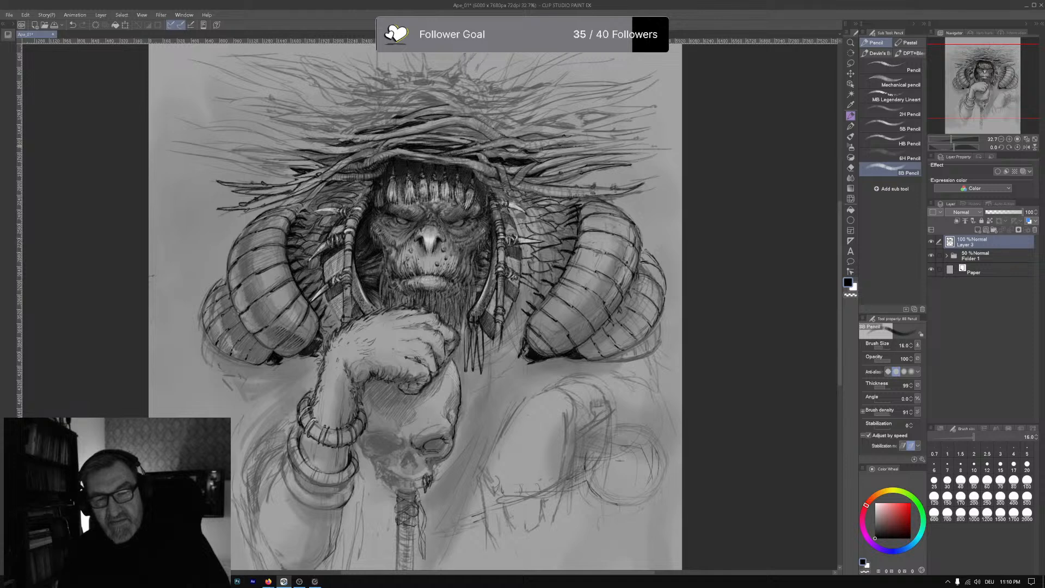
left_click_drag(572, 147, 588, 144)
left_click_drag(574, 145, 590, 142)
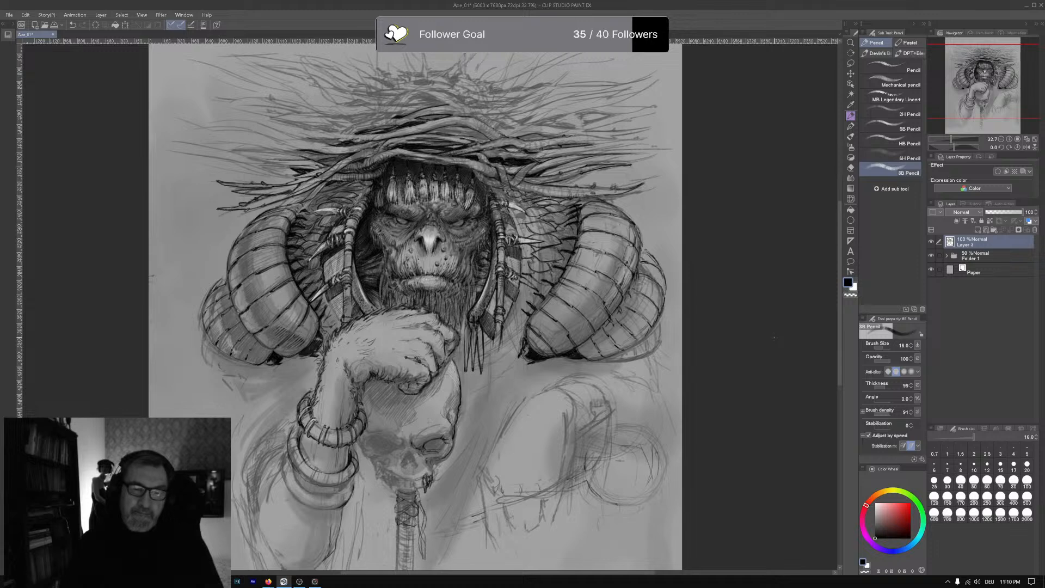
- Turn on the green pen-pointer highlight in the background utility and return to the drawing canvas
left_click(948, 581)
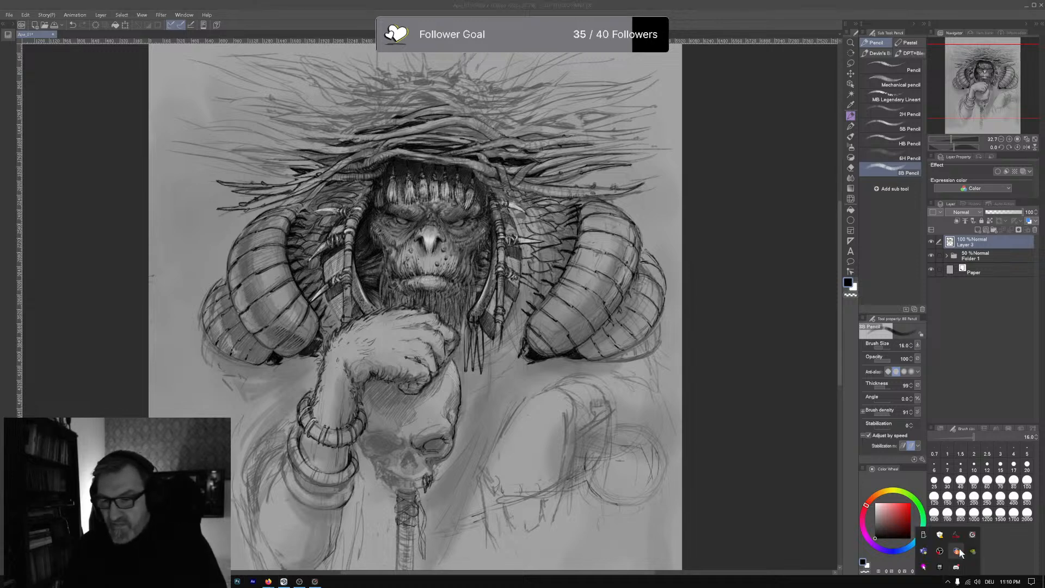
right_click(925, 567)
left_click(969, 517)
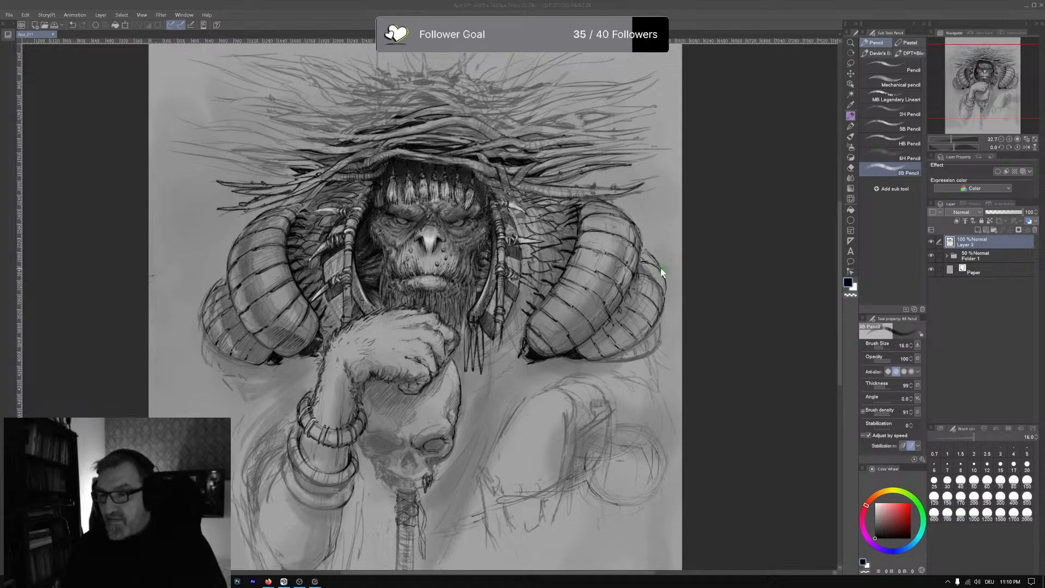
left_click(571, 192)
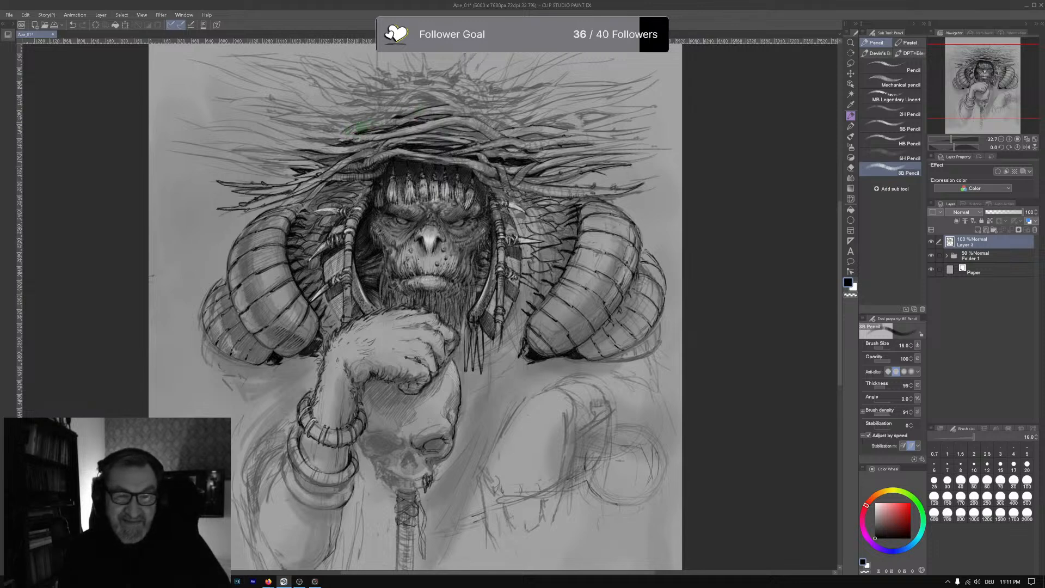
- Darken the gaps between the twigs above the ape's brow and add short pencil hatching on the fingers resting on the skull
left_click_drag(358, 124, 396, 117)
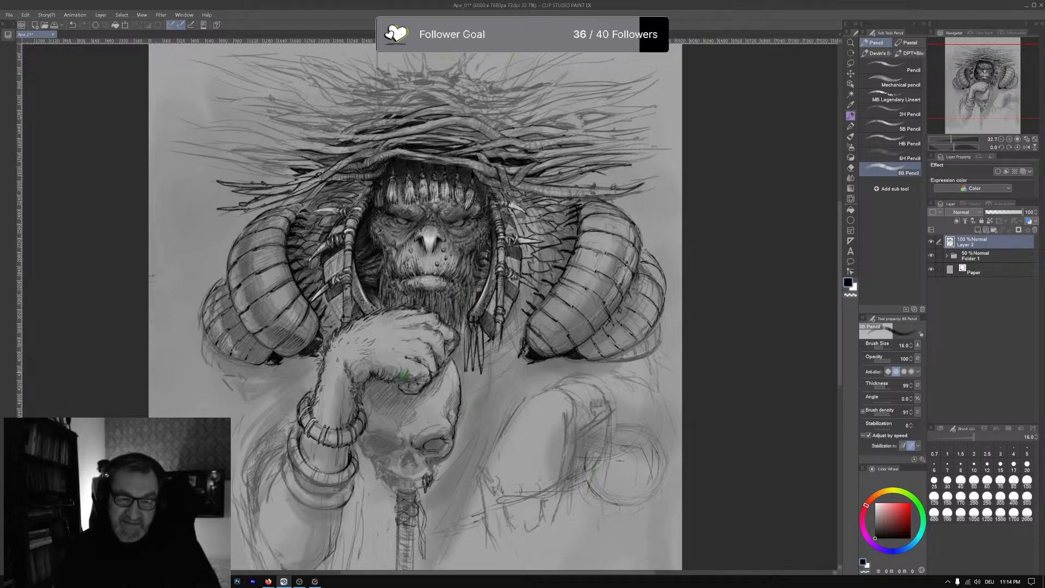
left_click_drag(396, 368, 390, 380)
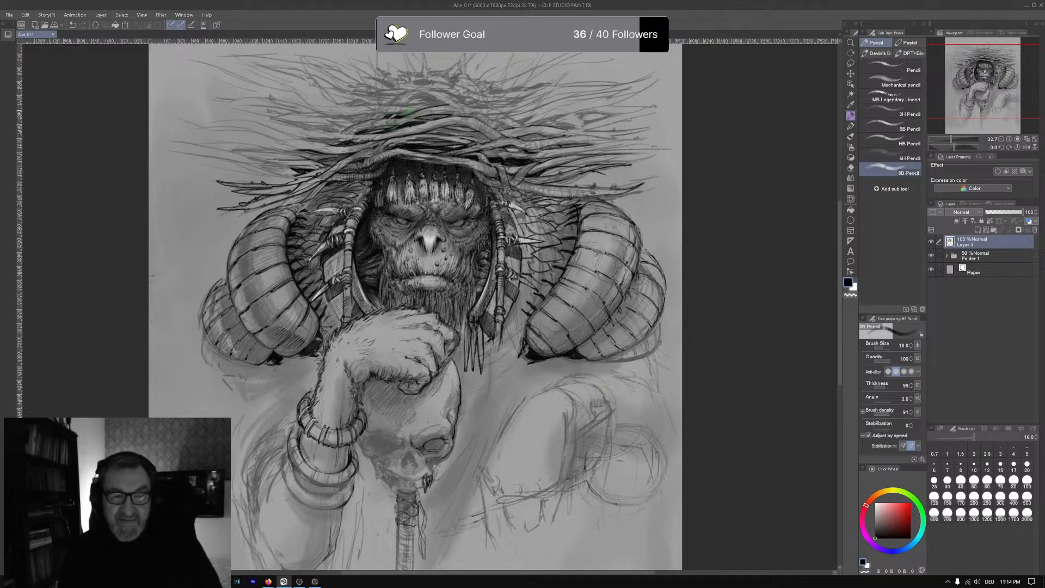
left_click_drag(390, 116, 403, 112)
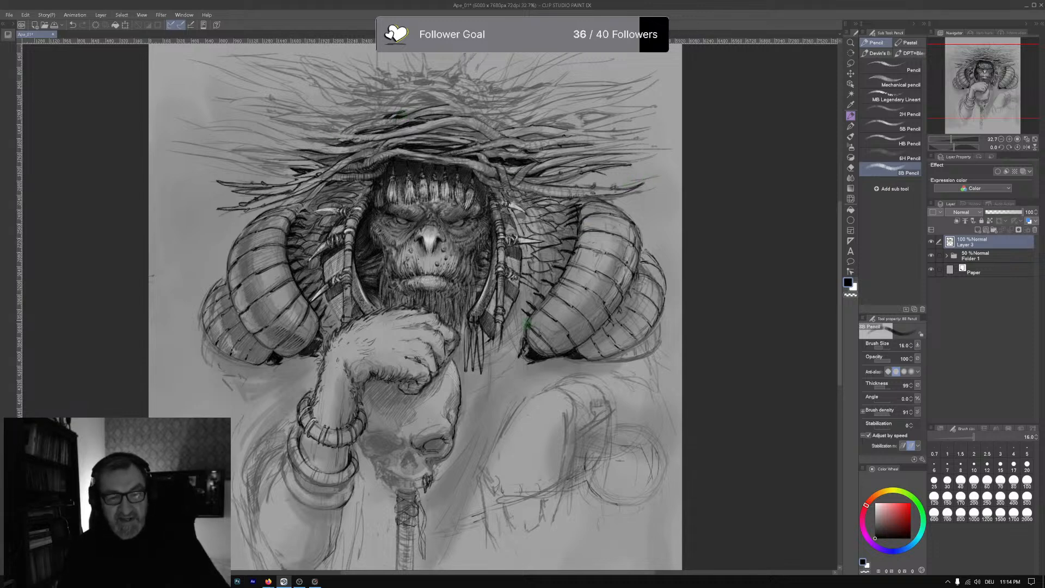
left_click_drag(521, 326, 538, 305)
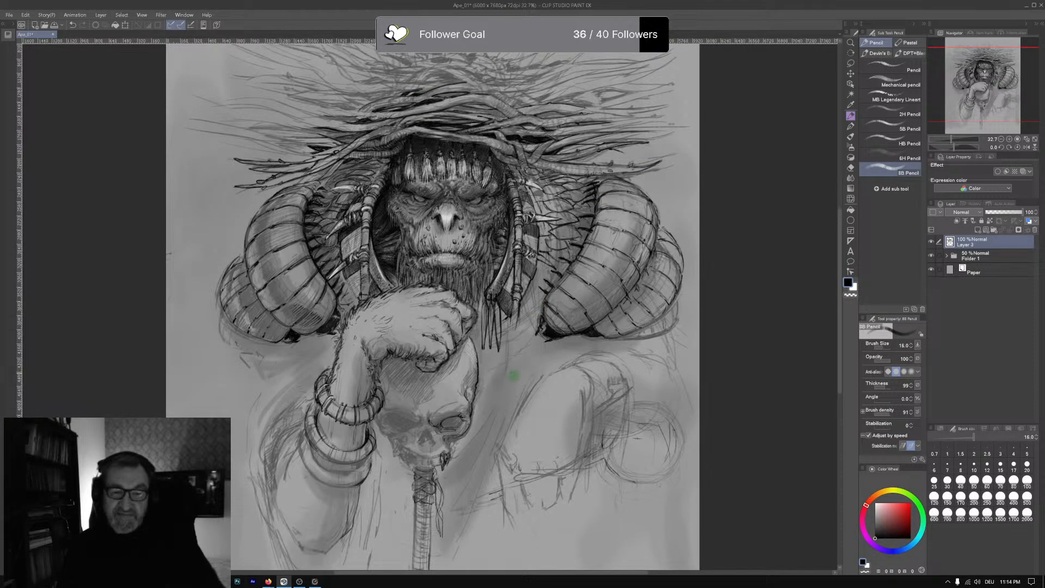
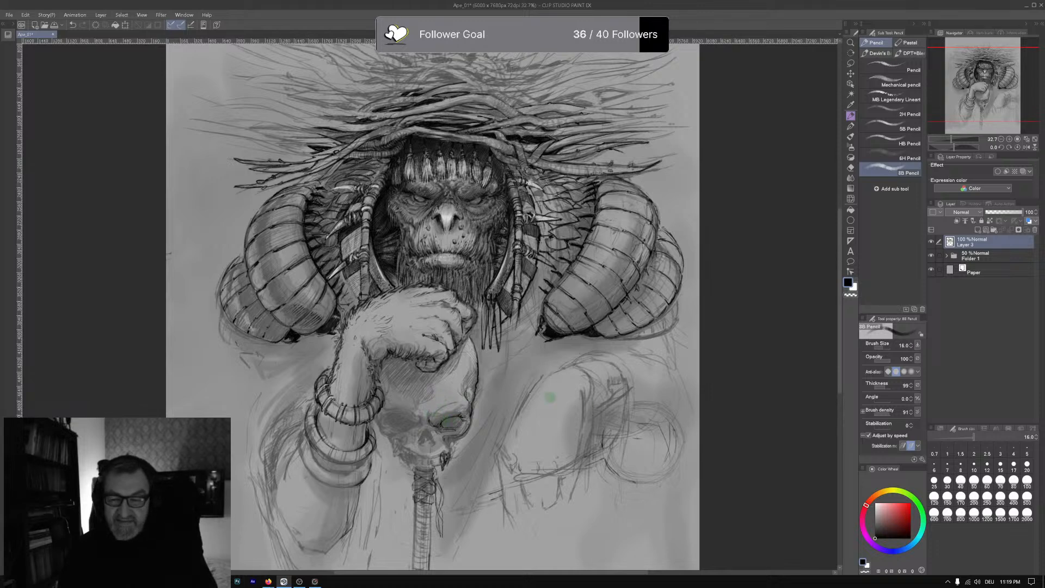
- Add light pencil hairs to the ape's beard, and darken the hair around the mouth with near-black pencil strokes
left_click(873, 507)
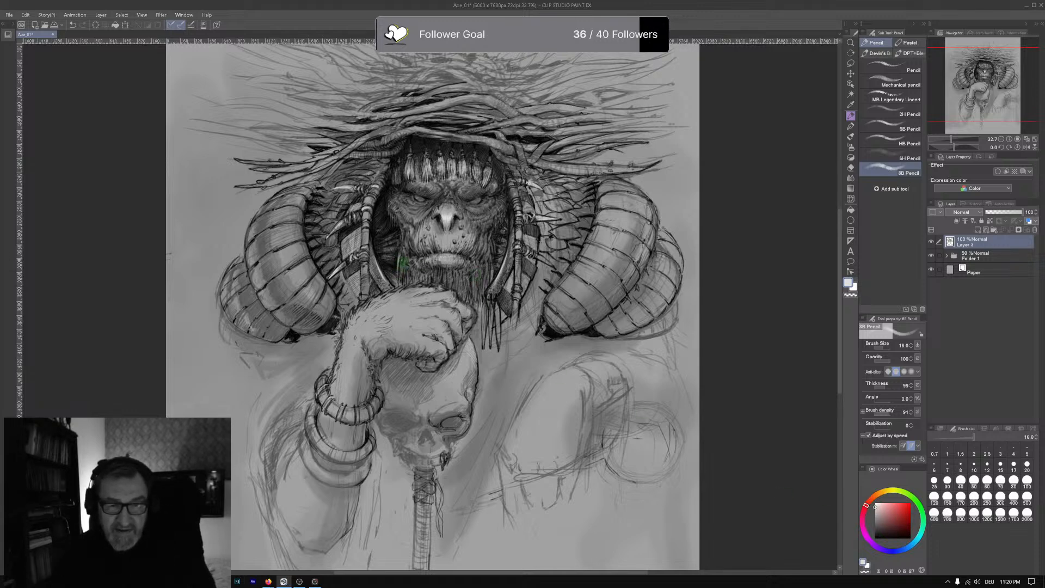
left_click_drag(404, 263, 402, 279)
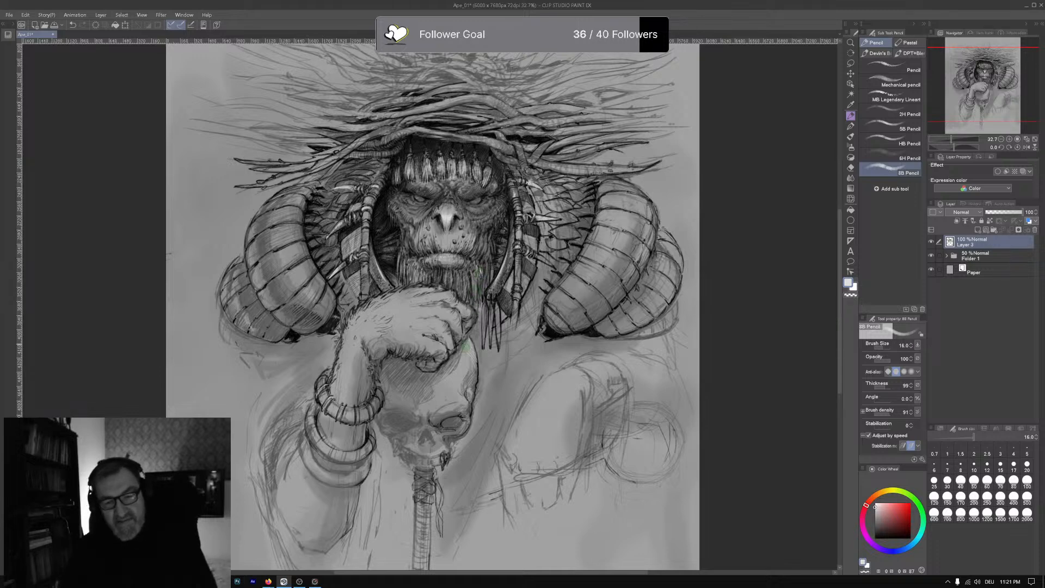
left_click(875, 538)
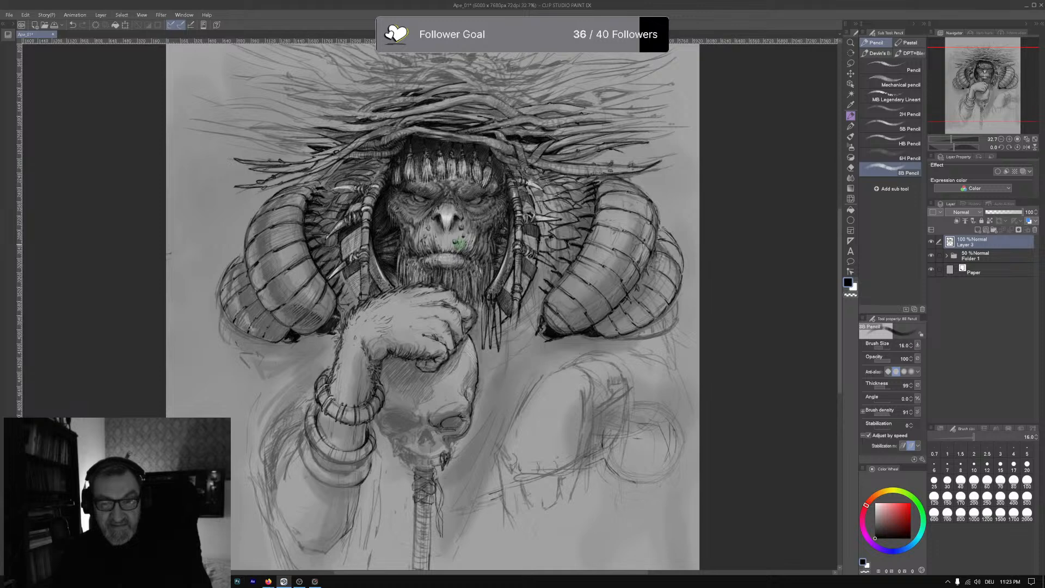
left_click_drag(451, 246, 439, 246)
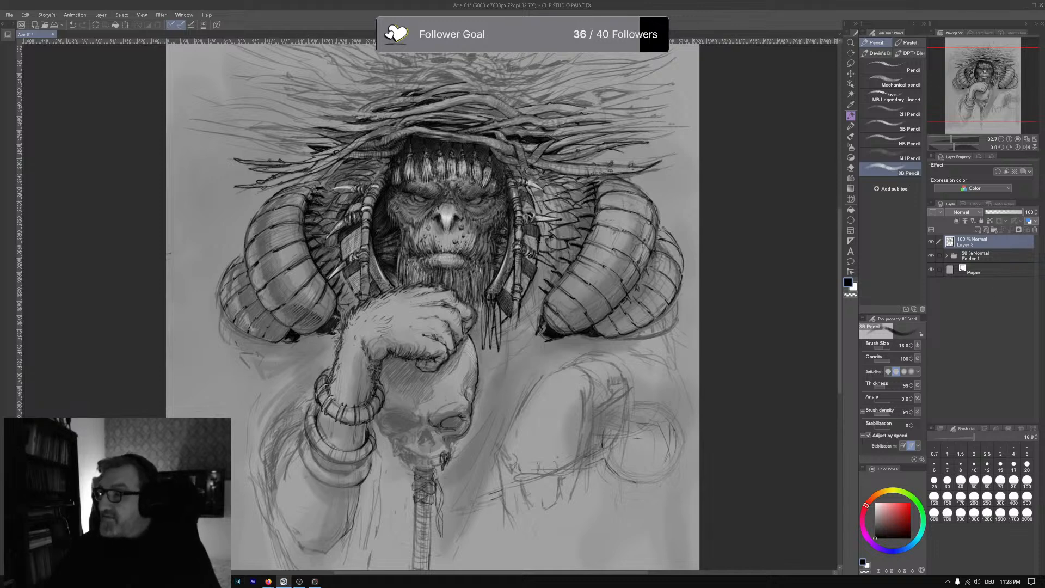
- Switch to the browser, enlarge its window to examine the Instagram graphic novel post, and return to the ape drawing
key("alt+Tab")
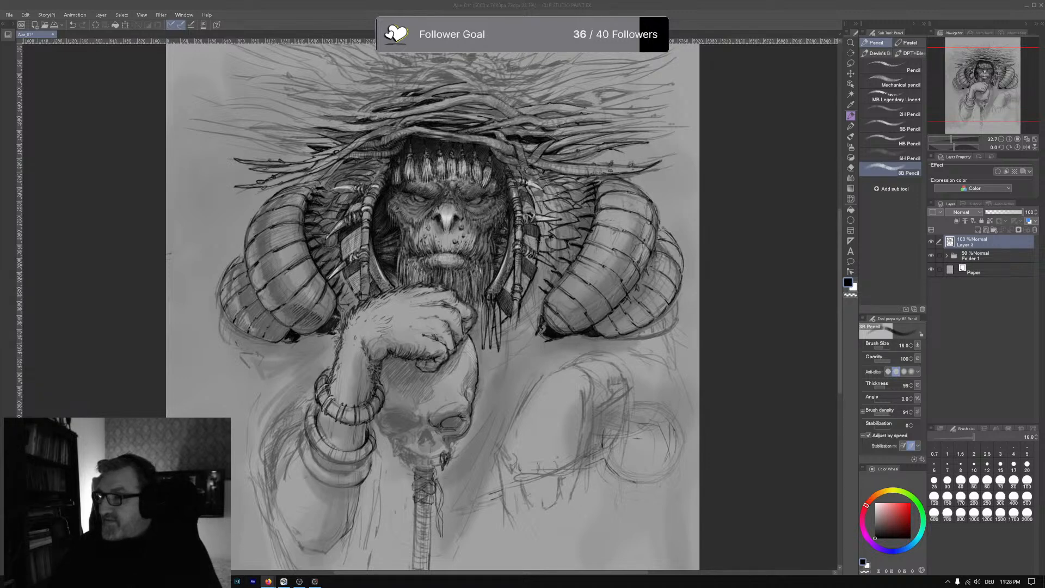
left_click_drag(1044, 112, 698, 125)
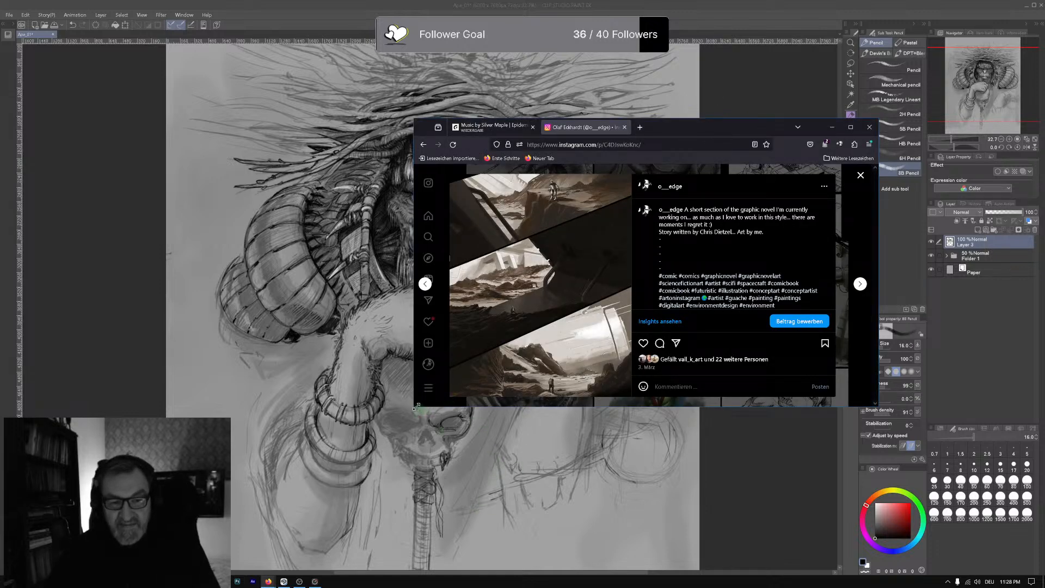
left_click_drag(415, 408, 301, 541)
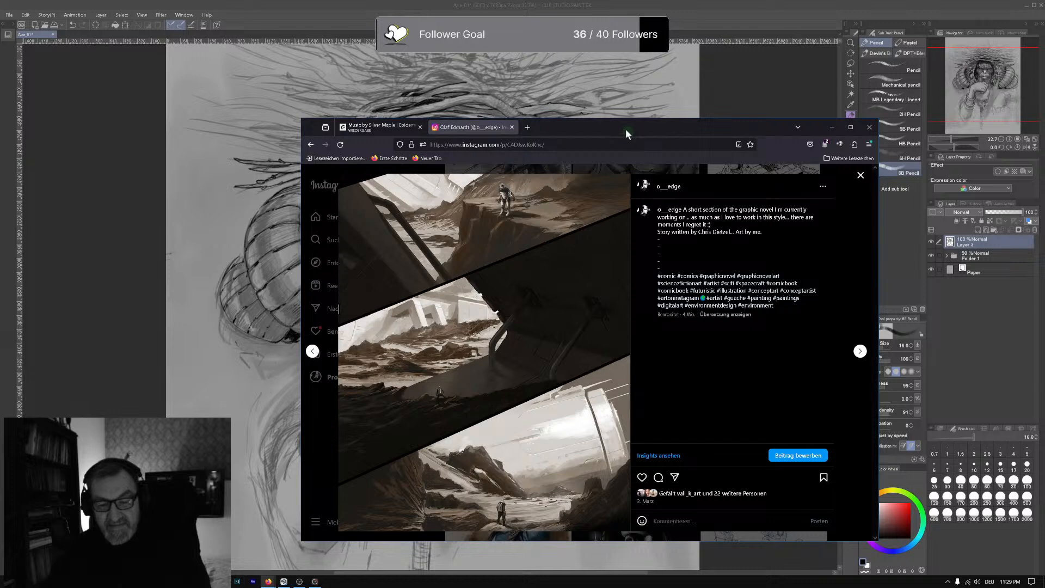
left_click_drag(625, 127, 1044, 113)
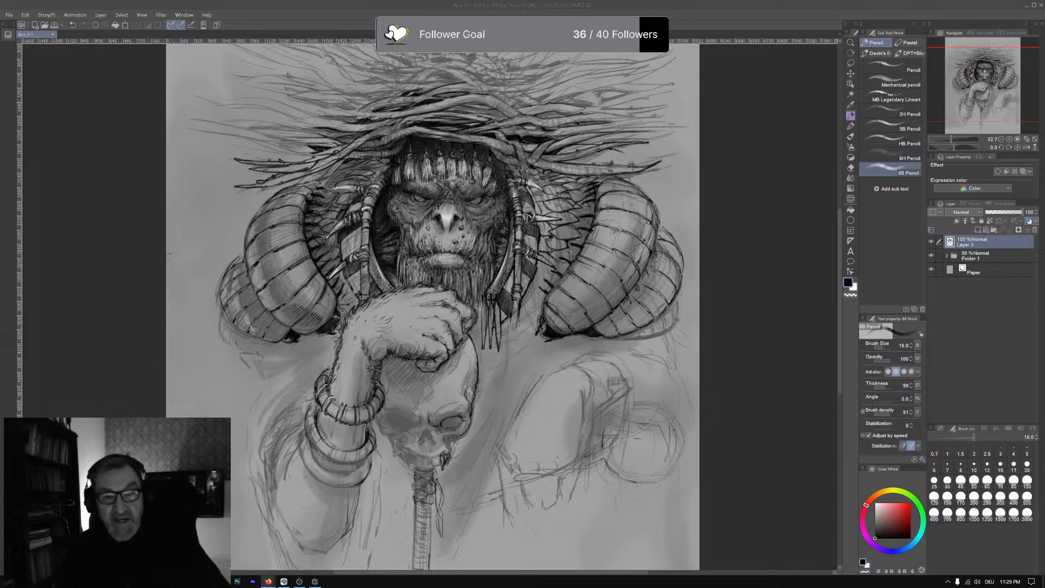
left_click(490, 283)
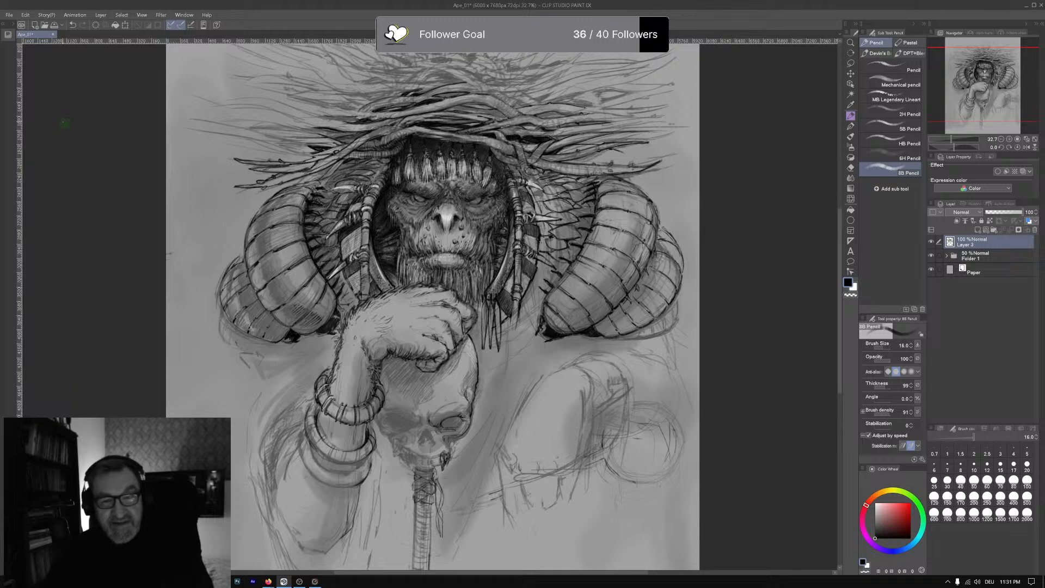
- Open the inked Jupiter_12 spaceship comic page and float it in its own tall window over the ape drawing
left_click(8, 18)
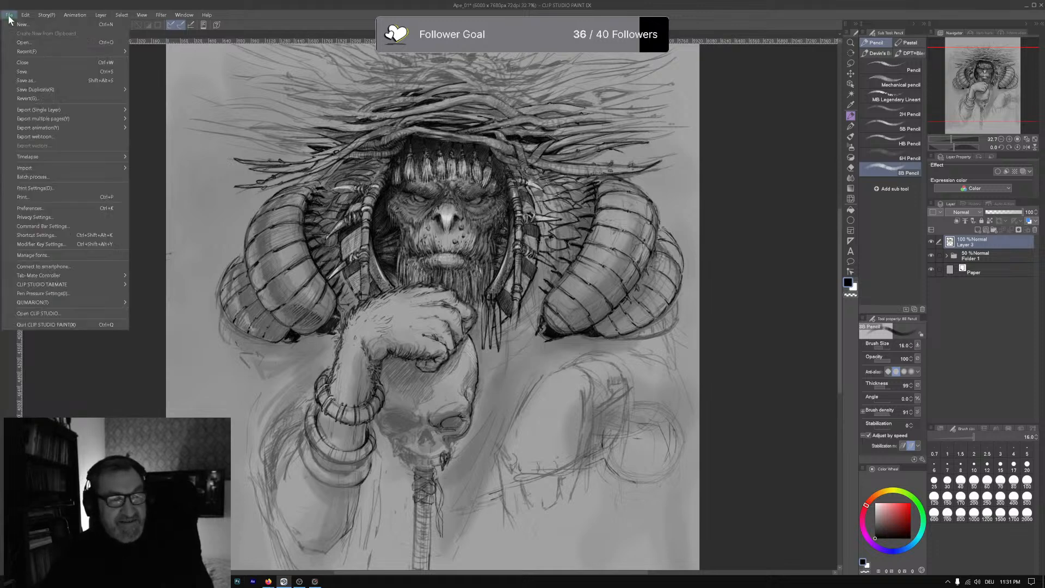
left_click(28, 42)
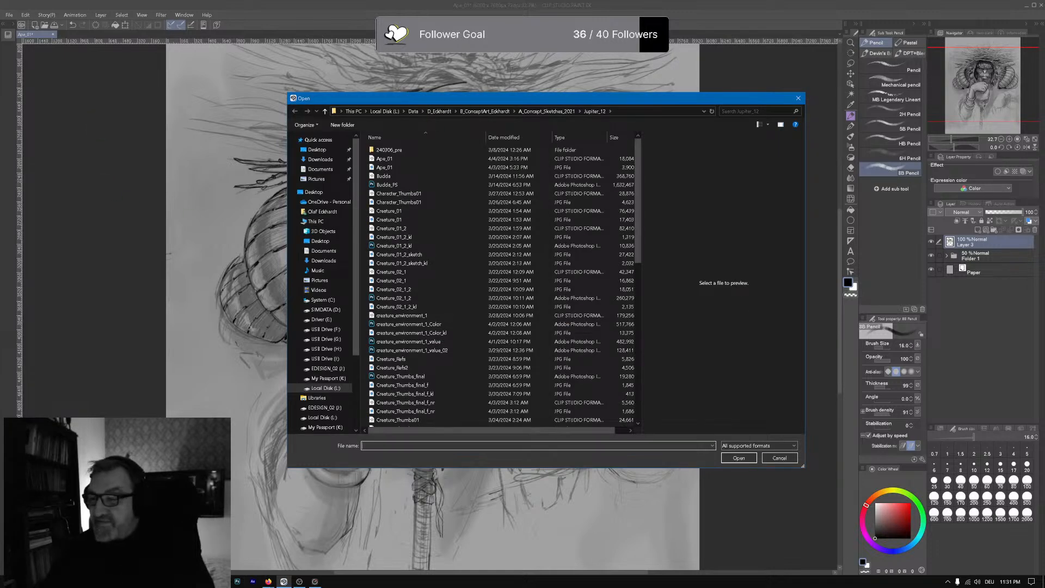
key("Escape")
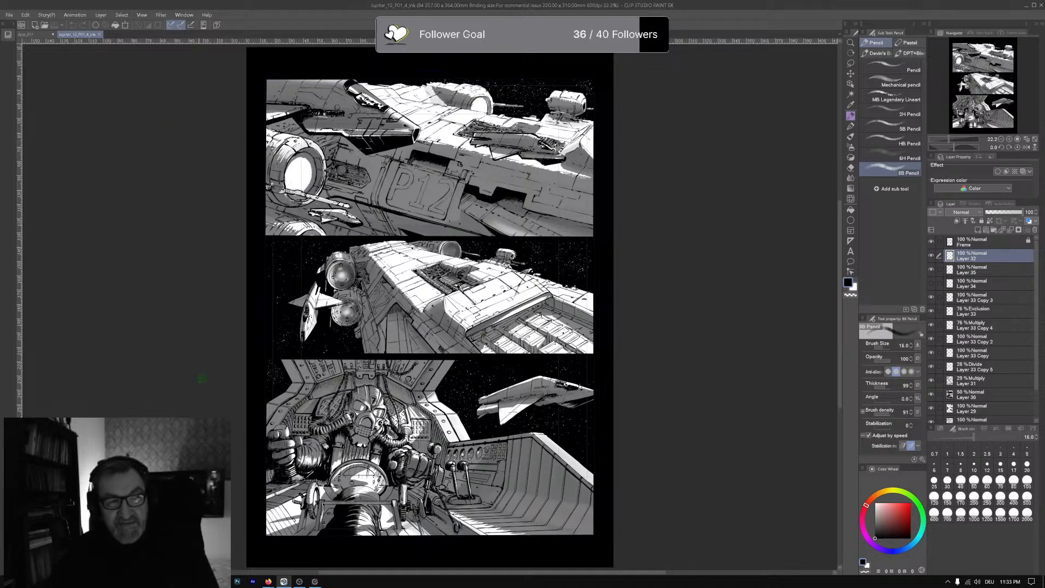
left_click_drag(81, 38, 77, 61)
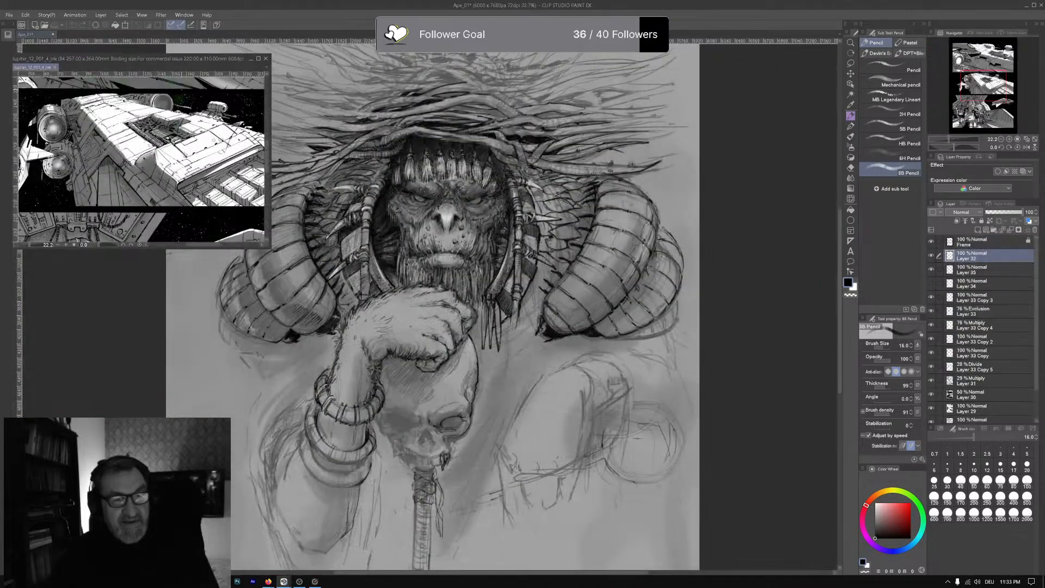
left_click_drag(158, 247, 158, 482)
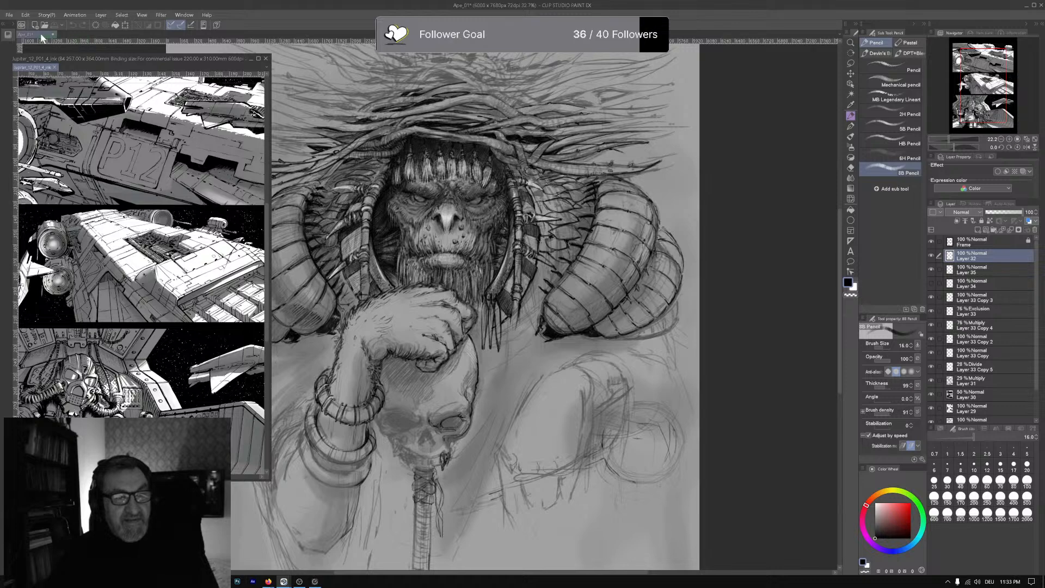
- Float the ape drawing in its own window beside the comic page and enlarge it to fill the remaining workspace
left_click_drag(42, 36, 304, 71)
left_click_drag(372, 70, 369, 46)
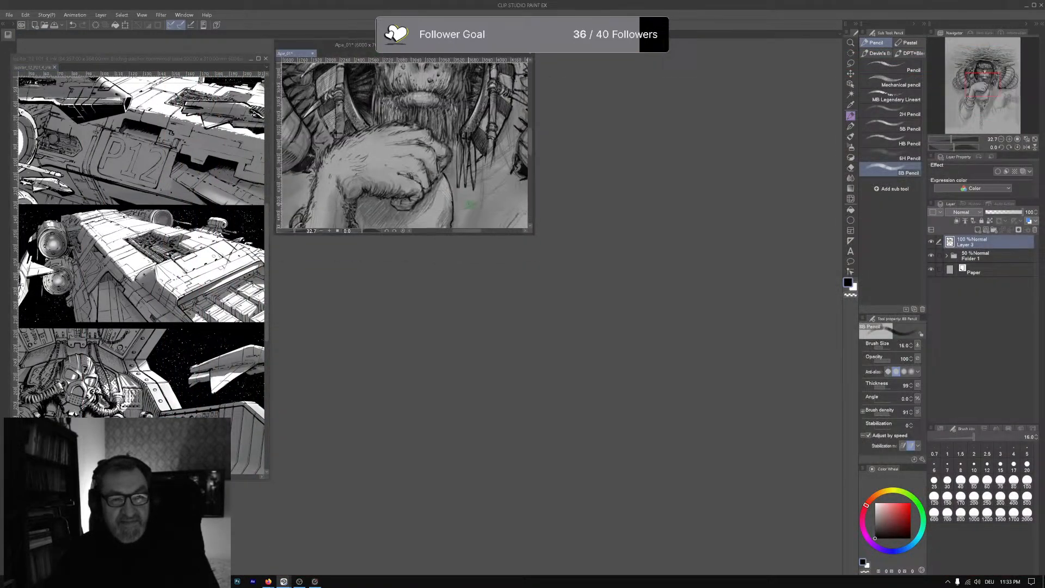
left_click_drag(535, 235, 838, 572)
scroll(559, 331, "up", 1)
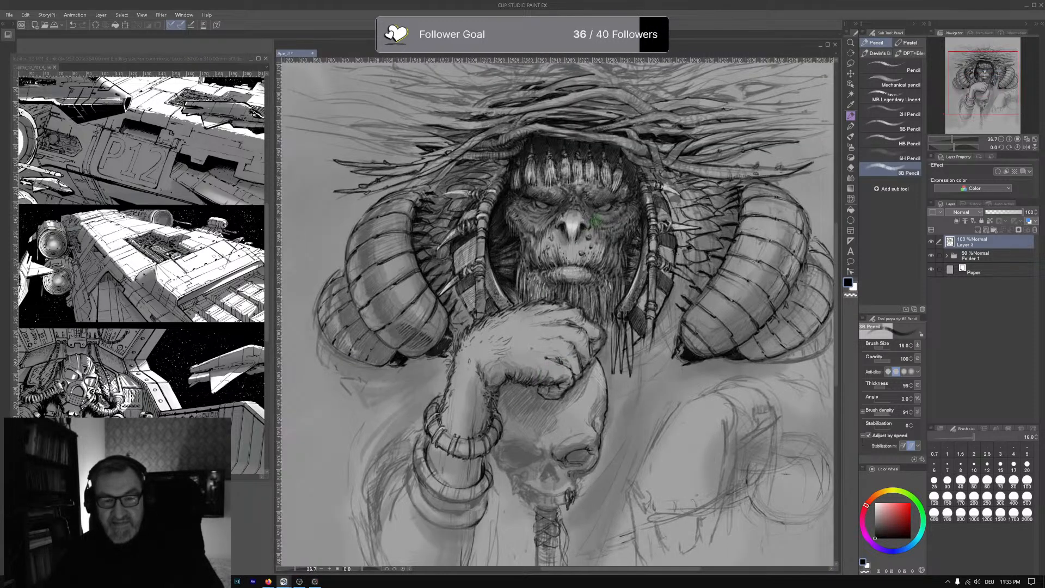
- Define the twigs at the crown of the headdress with dark pencil outlines and shading
scroll(595, 219, "up", 1)
left_click_drag(595, 227, 596, 240)
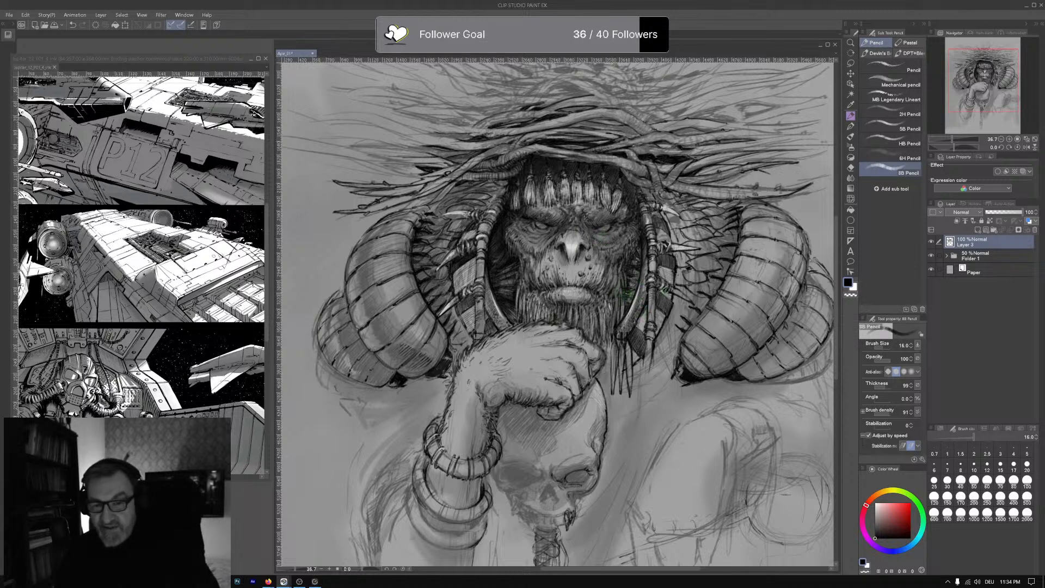
mouse_move(607, 306)
left_mouse_down()
mouse_move(598, 343)
mouse_move(602, 333)
left_mouse_up()
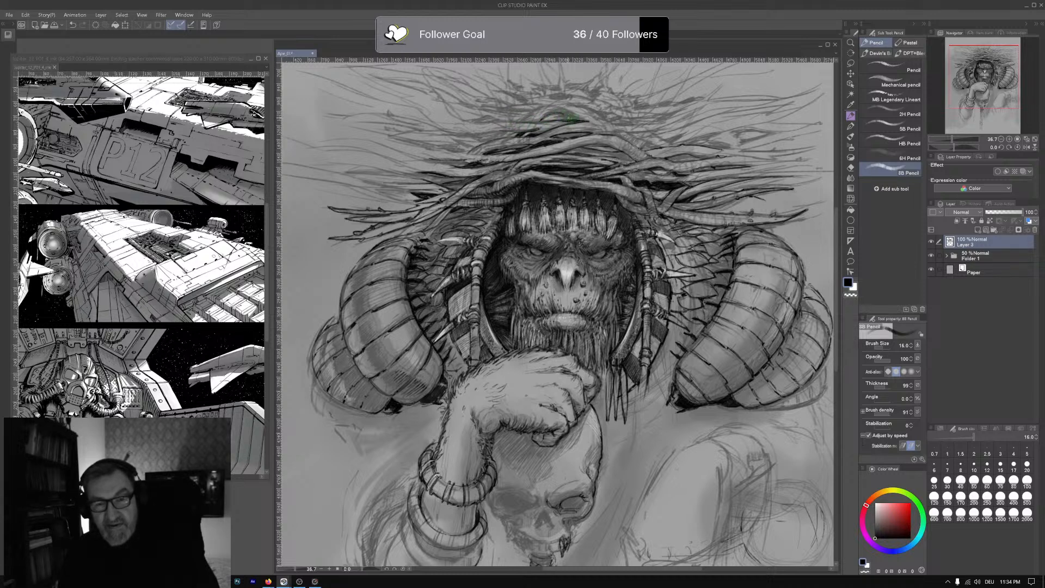
left_click_drag(567, 118, 579, 122)
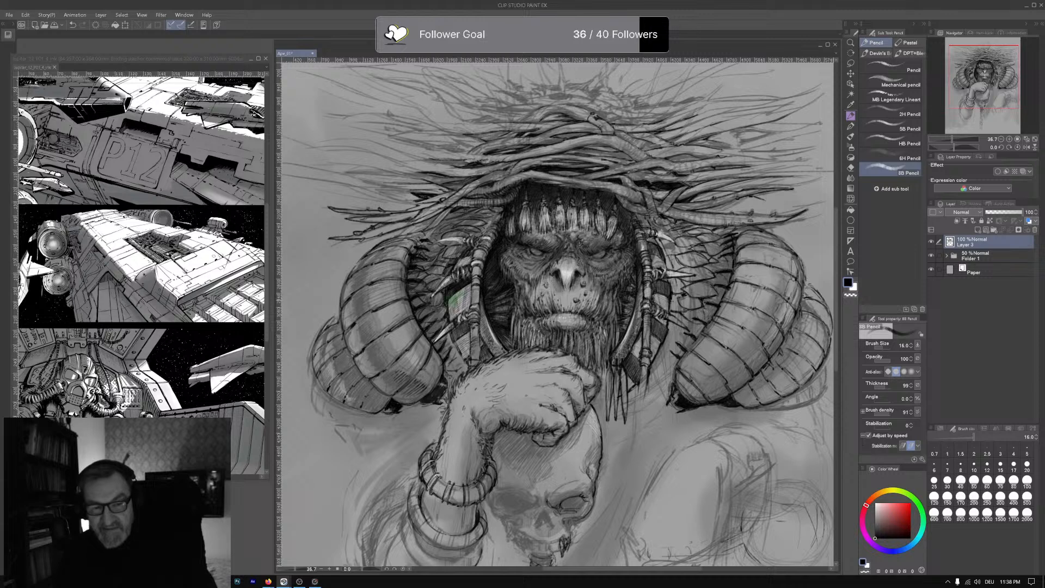
- Hatch the cloth strip and ornaments left of the face, and darken the twigs on the headdress's upper right side
left_click_drag(451, 299, 469, 285)
left_click_drag(469, 246, 461, 257)
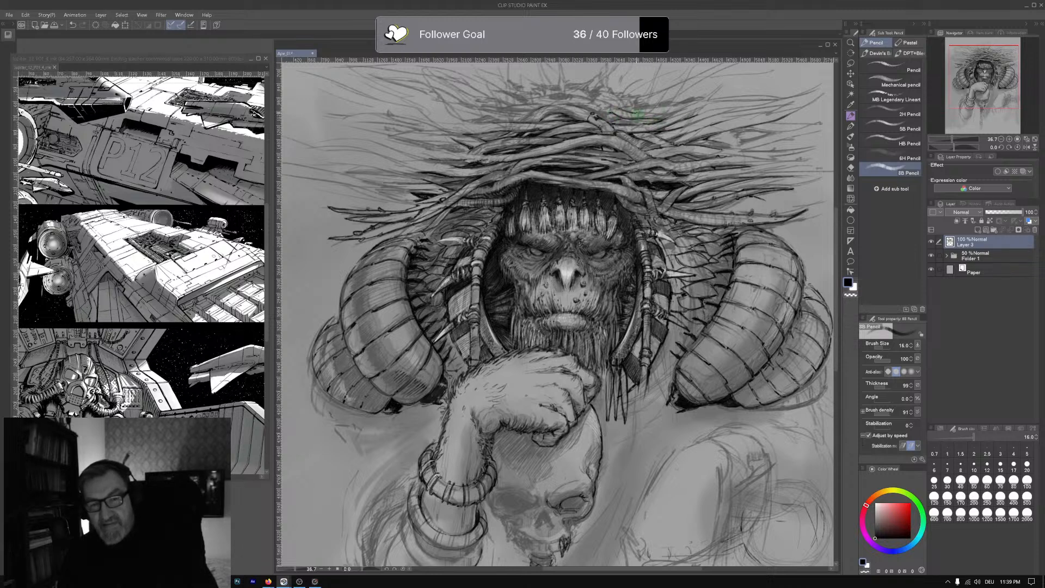
left_click_drag(641, 113, 664, 116)
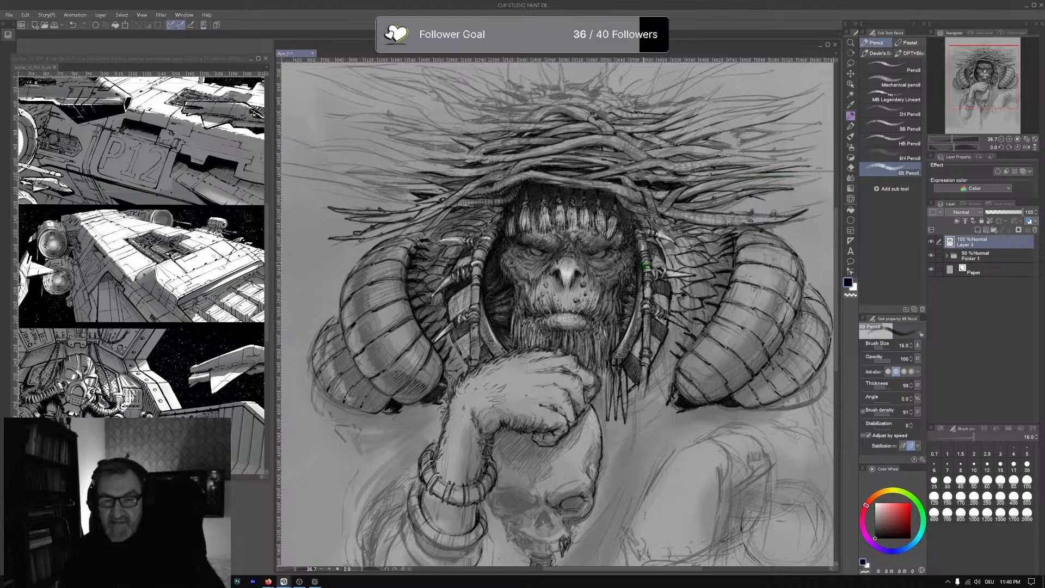
- Deepen the outlines and gaps of the knotted twigs at the headdress's crown and of the twigs spreading from its left side
left_click_drag(642, 263, 630, 286)
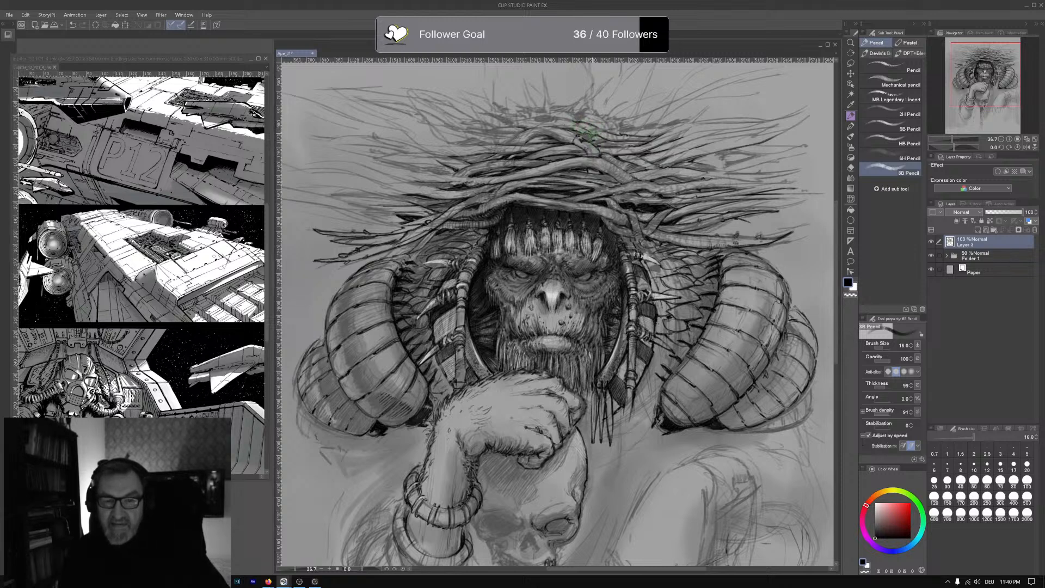
left_click_drag(547, 128, 582, 129)
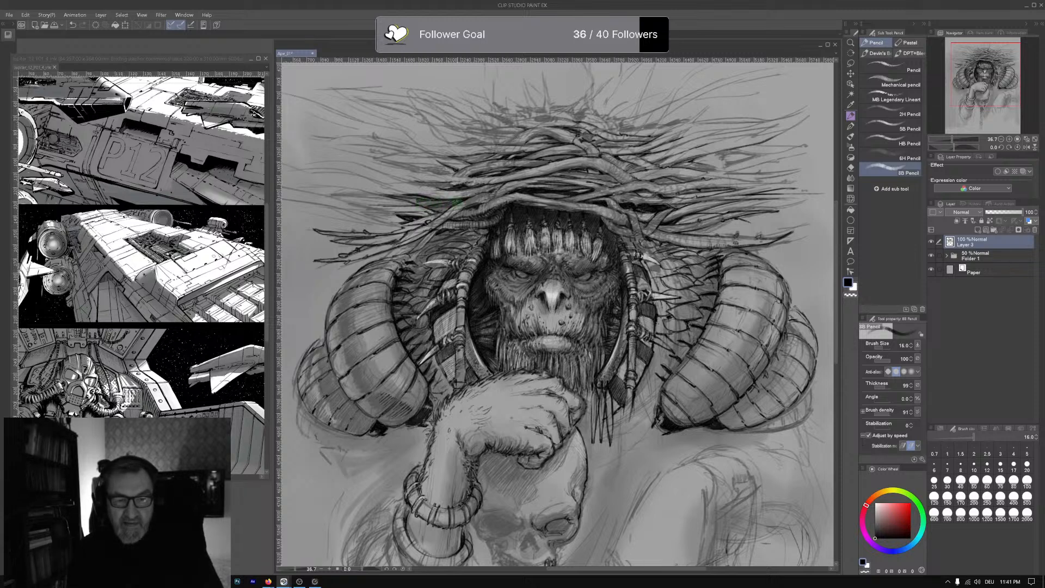
mouse_move(434, 210)
left_mouse_down()
mouse_move(451, 206)
mouse_move(443, 212)
left_mouse_up()
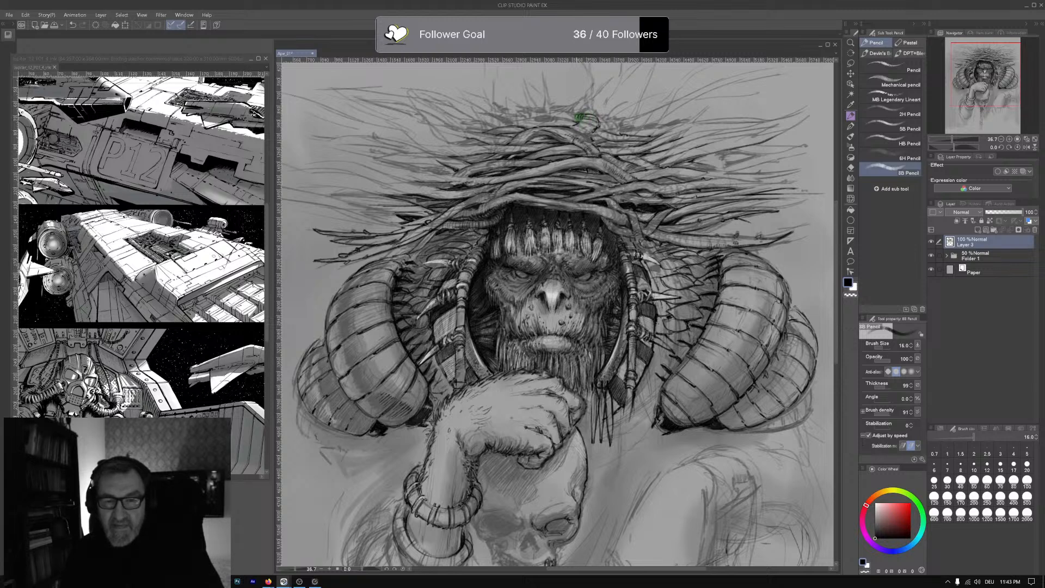
left_click_drag(568, 114, 580, 119)
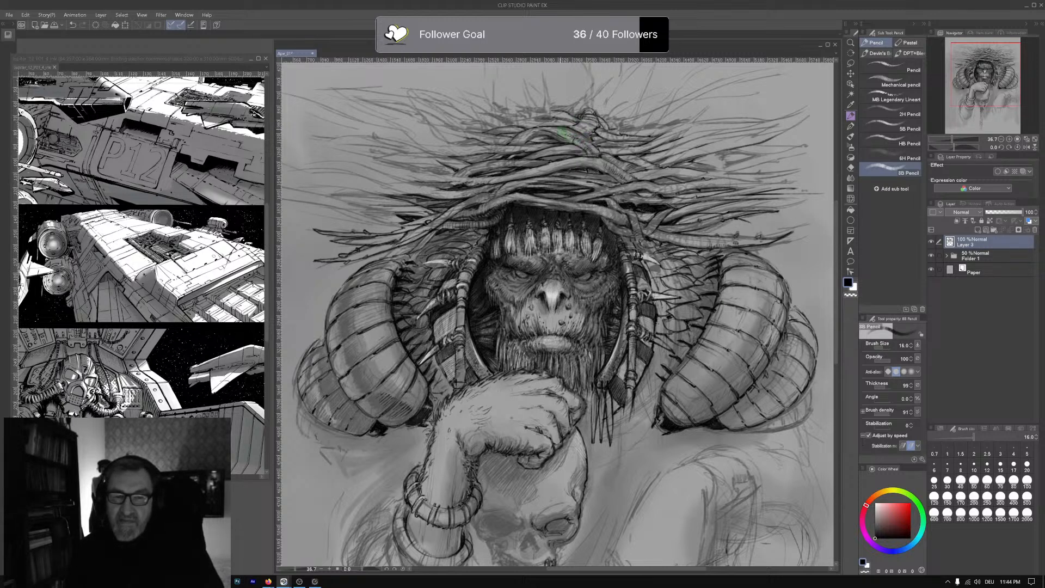
left_click_drag(578, 139, 585, 143)
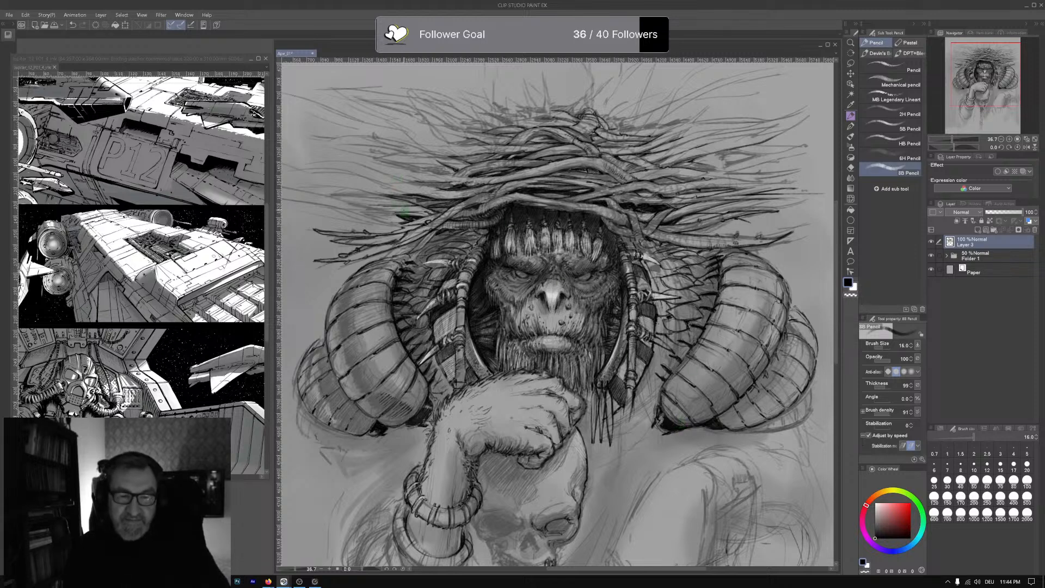
left_click_drag(364, 206, 414, 207)
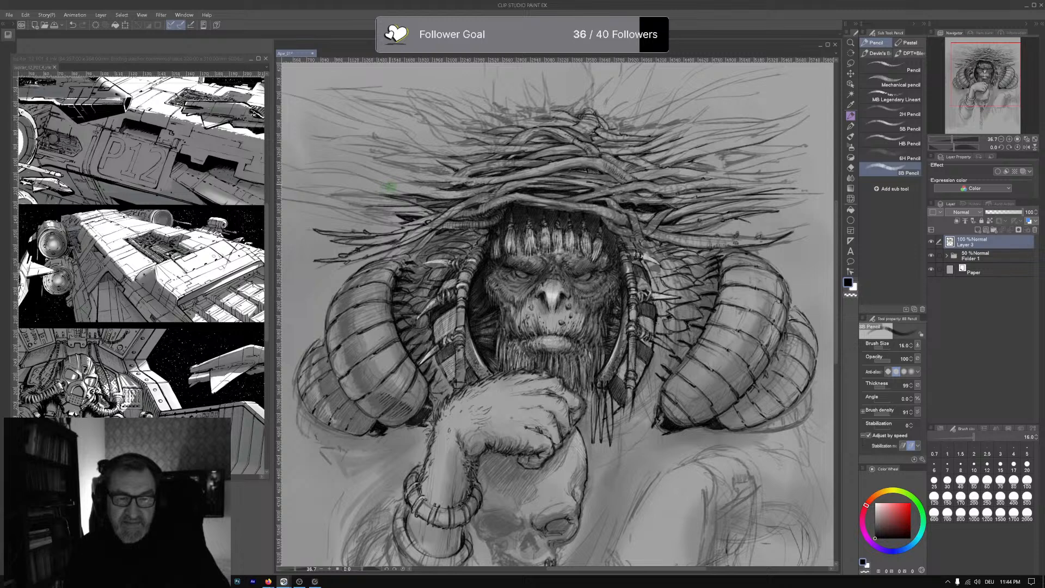
mouse_move(395, 178)
left_mouse_down()
mouse_move(439, 189)
mouse_move(419, 196)
left_mouse_up()
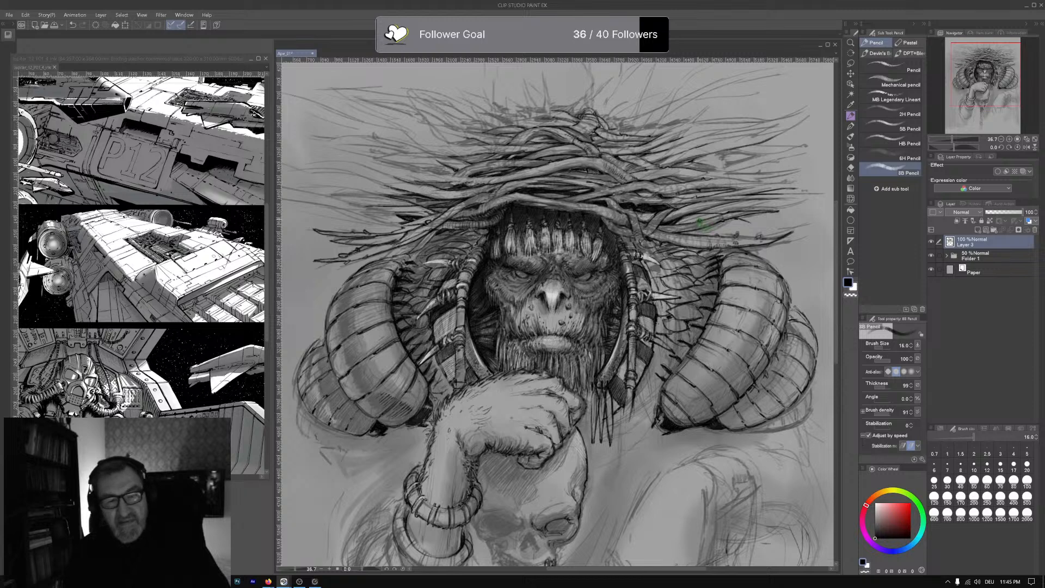
- Draw a dark upright twig with a forked tip rising from the crown of the headdress
left_click_drag(649, 221, 642, 240)
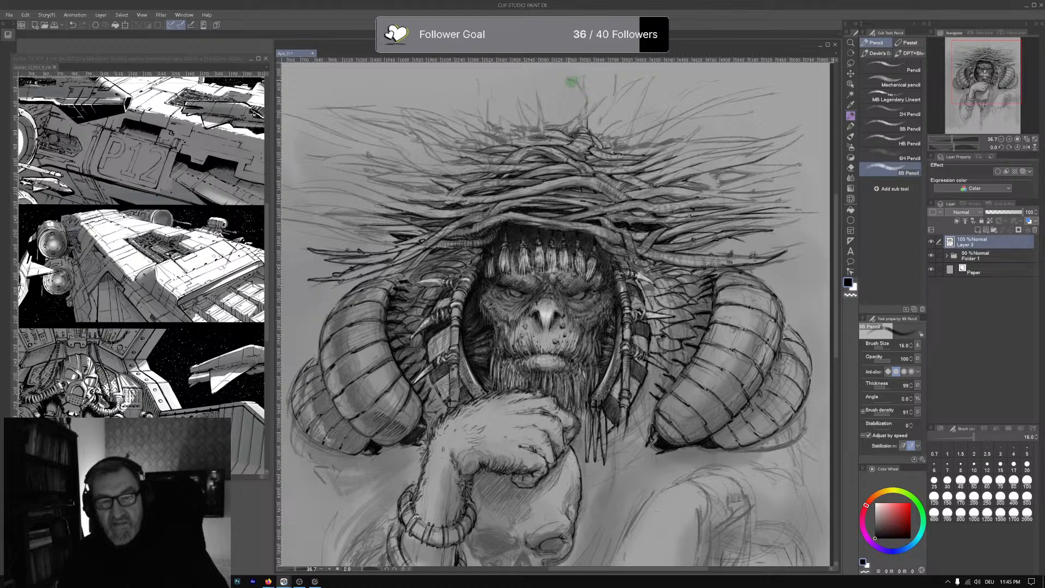
mouse_move(568, 78)
left_mouse_down()
mouse_move(589, 98)
mouse_move(583, 109)
left_mouse_up()
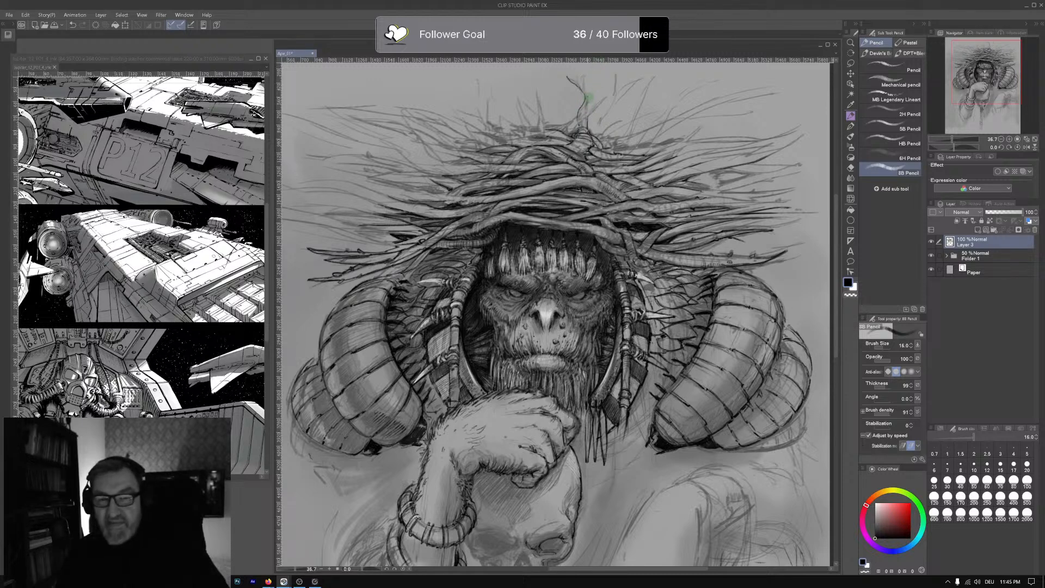
left_click_drag(567, 77, 578, 86)
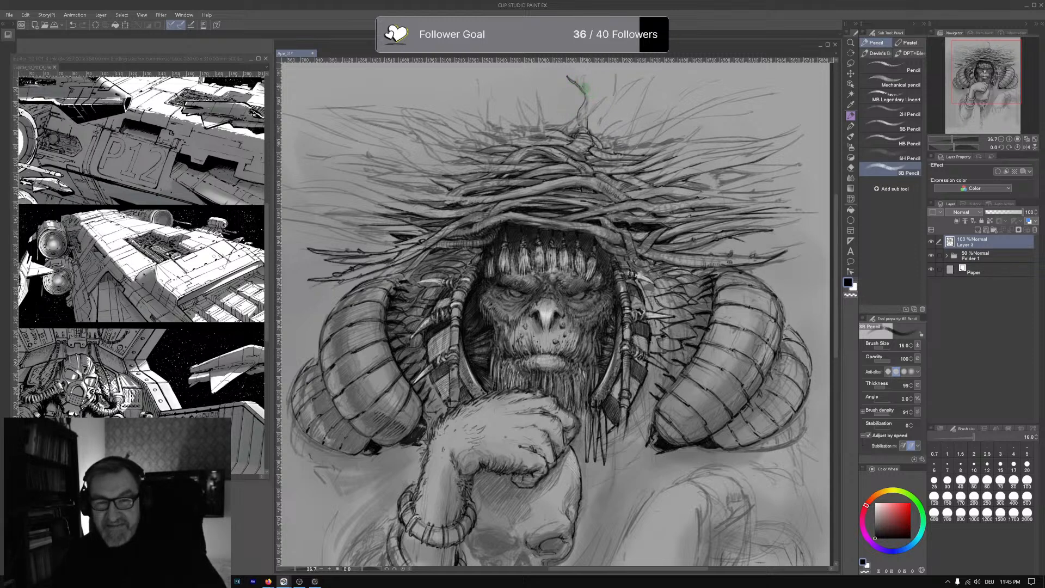
mouse_move(586, 89)
left_mouse_down()
mouse_move(582, 79)
mouse_move(587, 88)
left_mouse_up()
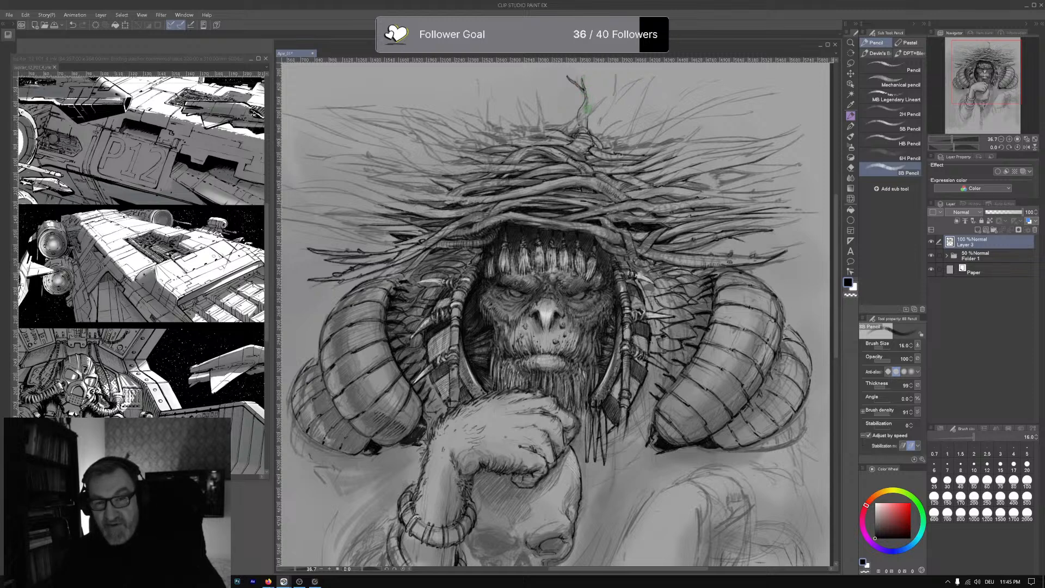